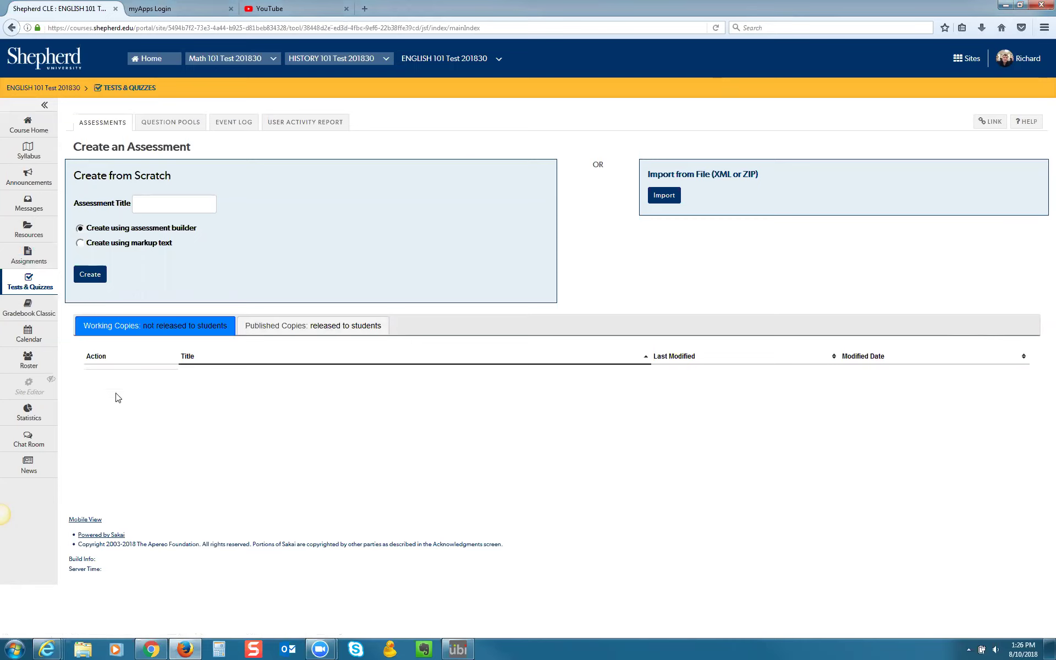
Create a new assessment titled "Test #1" using the assessment builder.
{"action": "left_click", "coordinate": [186, 203]}
{"action": "type", "text": "Test #1"}
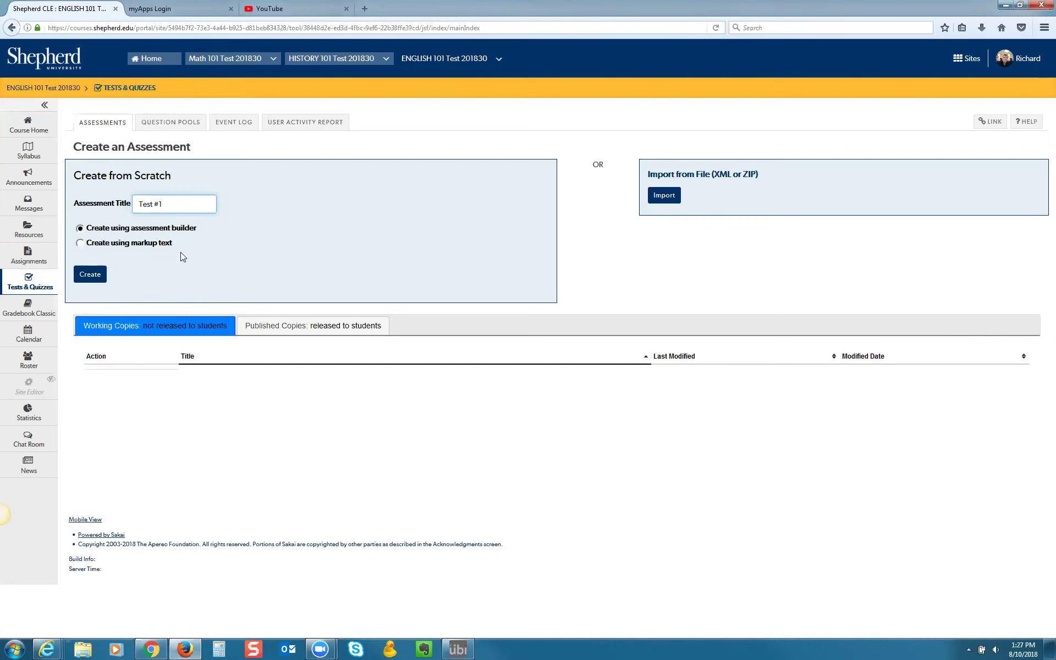
{"action": "left_click", "coordinate": [97, 279]}
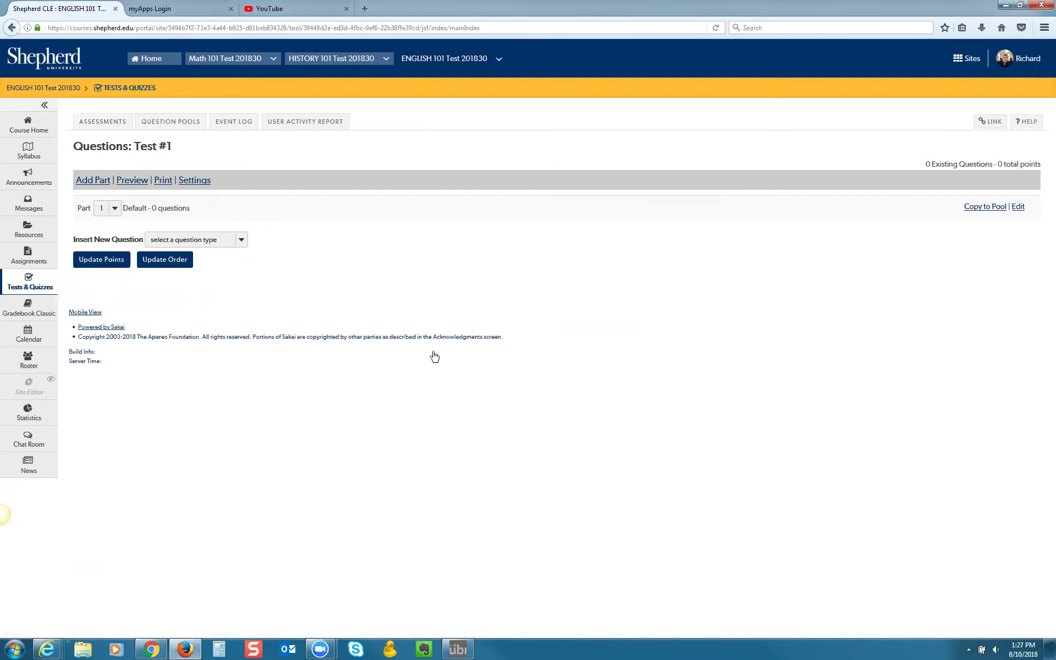
Insert a new Multiple Choice question into Part 1 of Test #1.
{"action": "left_click", "coordinate": [242, 243]}
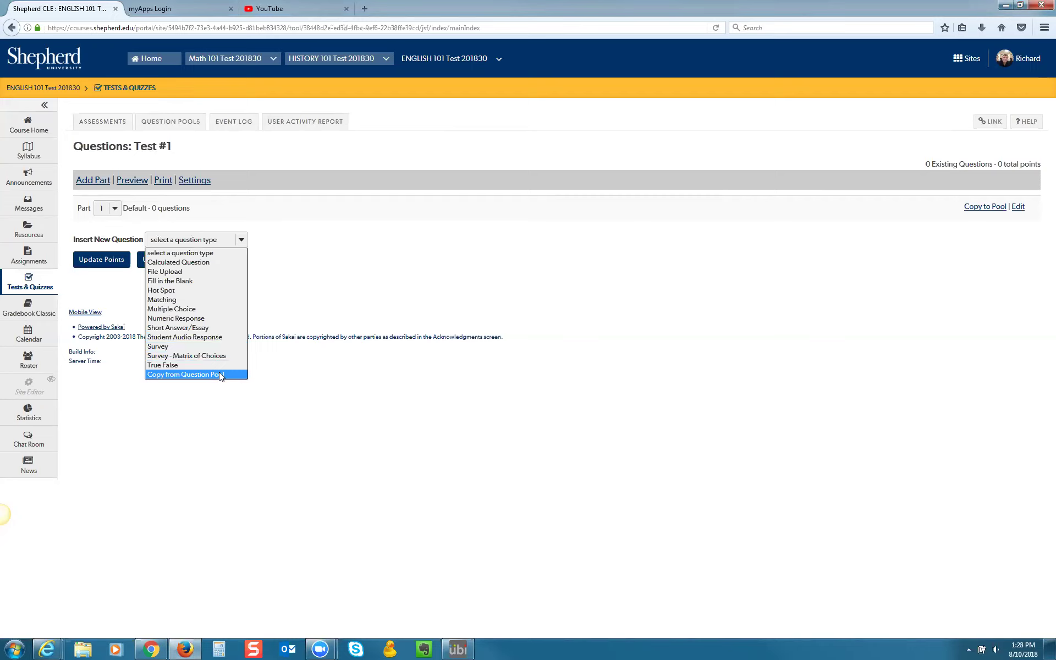
{"action": "left_click", "coordinate": [262, 361]}
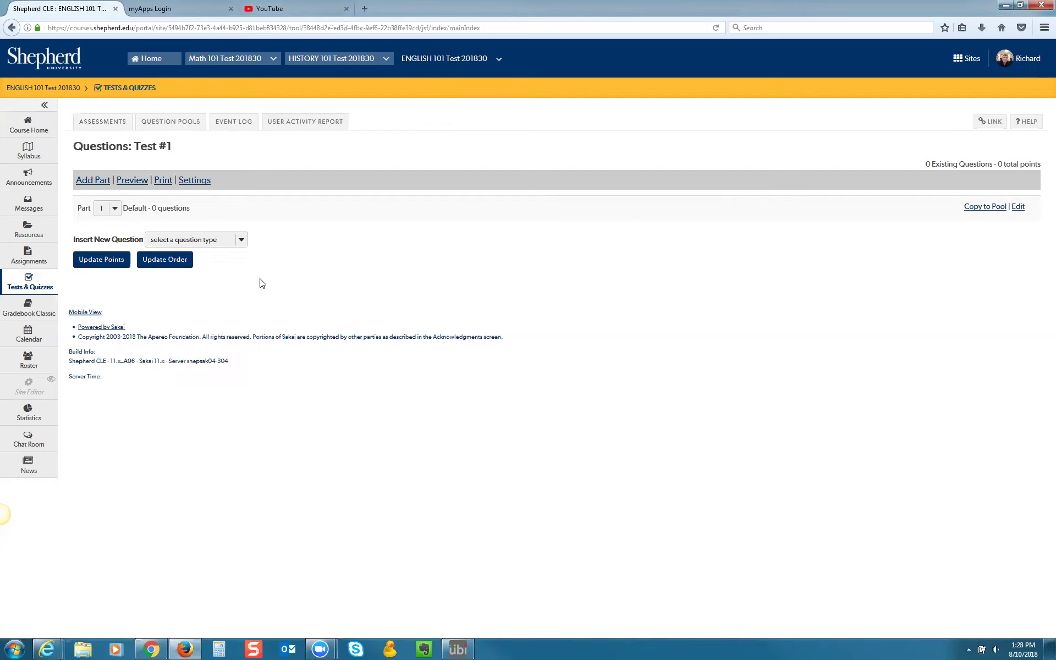
{"action": "left_click", "coordinate": [242, 240]}
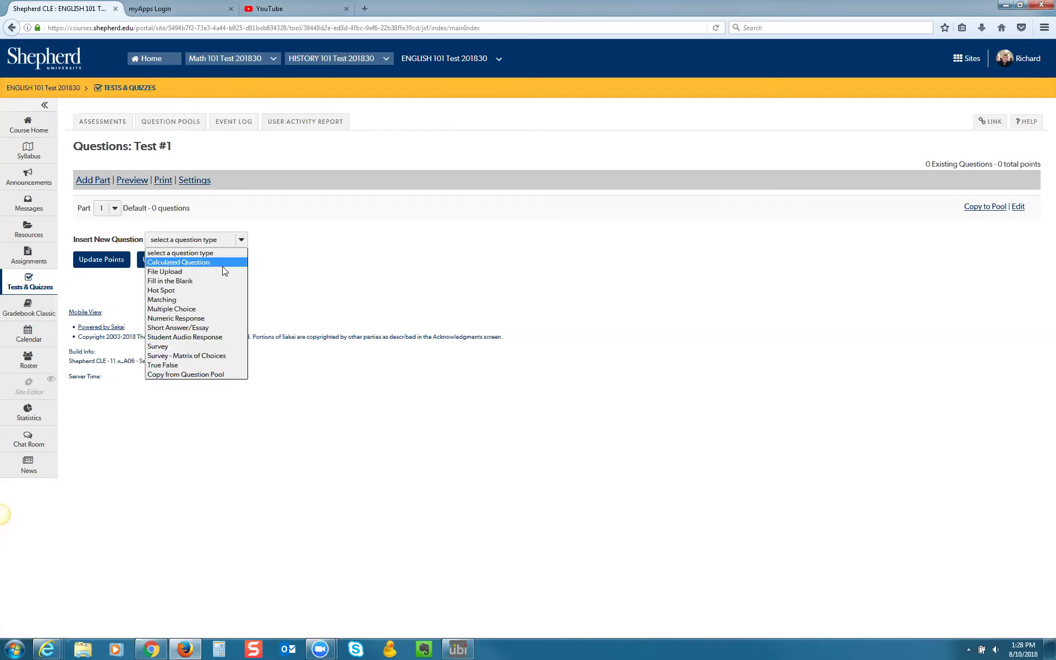
{"action": "left_click", "coordinate": [214, 308]}
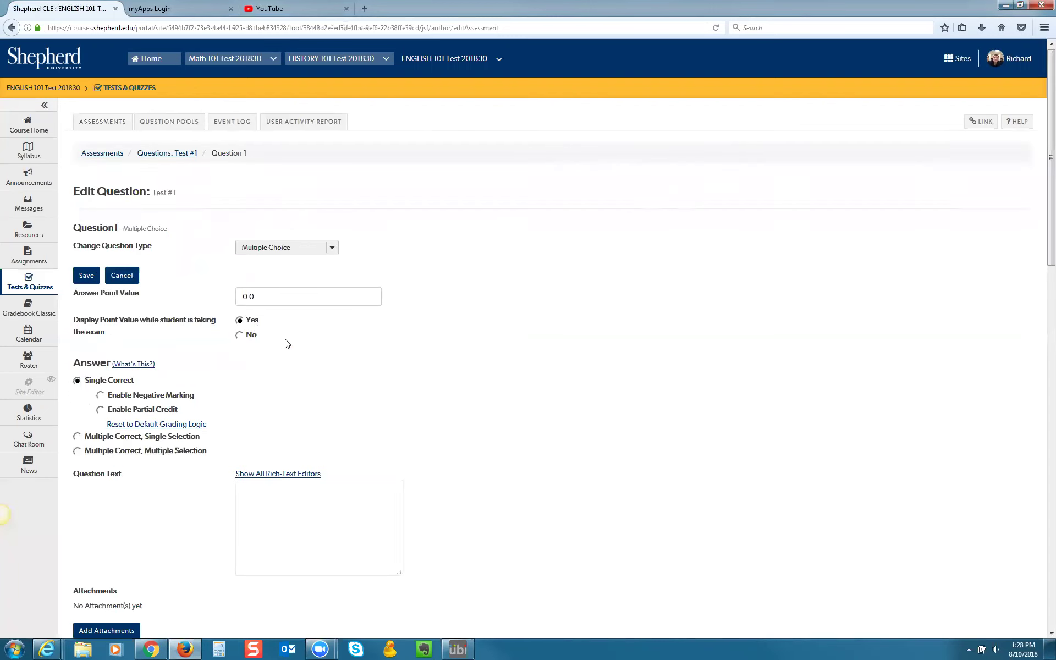
Set the question's answer point value to 5.
{"action": "left_click", "coordinate": [270, 295]}
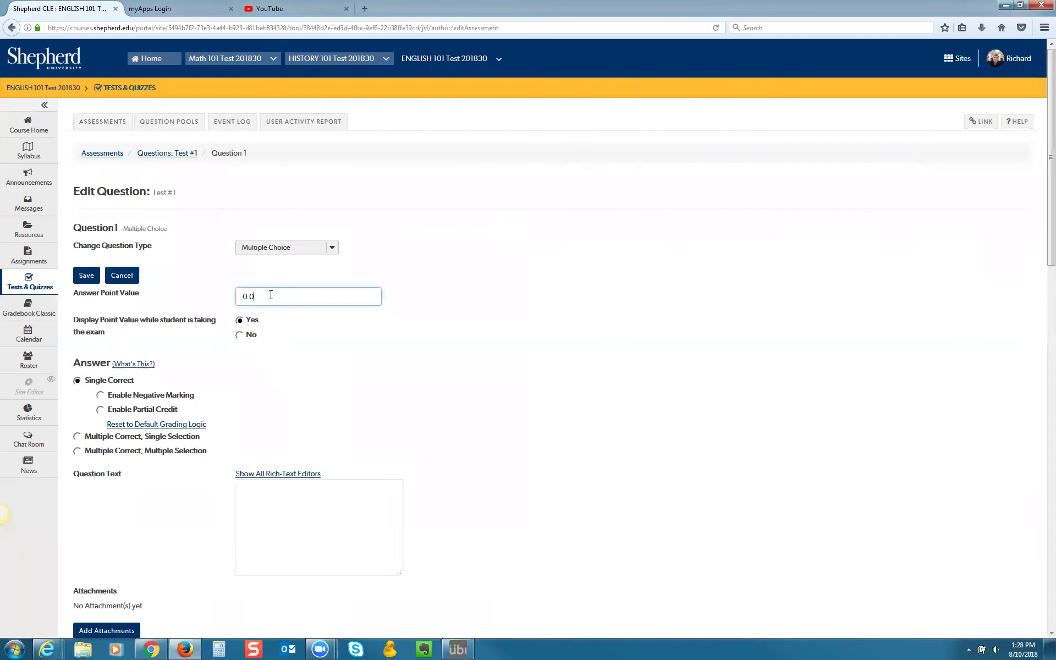
{"action": "key", "text": "BackSpace"}
{"action": "key", "text": "BackSpace"}
{"action": "key", "text": "BackSpace"}
{"action": "type", "text": "5"}
{"action": "left_click", "coordinate": [276, 313]}
Enter "Which state is Shepherd University?" as the question text.
{"action": "scroll", "coordinate": [341, 358], "scroll_direction": "down", "scroll_amount": 2}
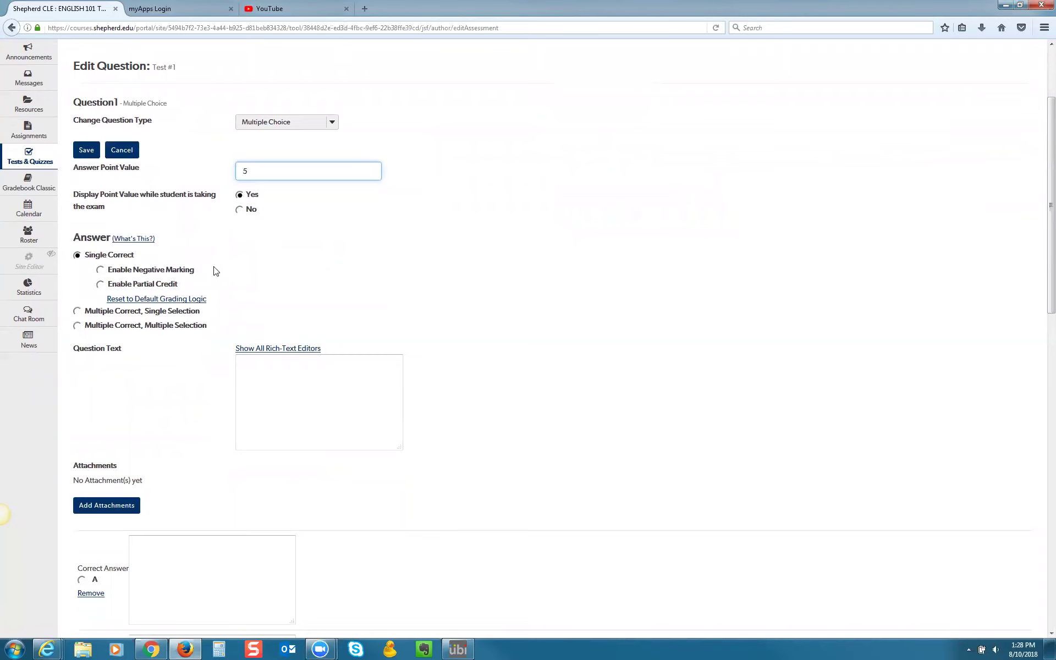
{"action": "scroll", "coordinate": [483, 309], "scroll_direction": "down", "scroll_amount": 3}
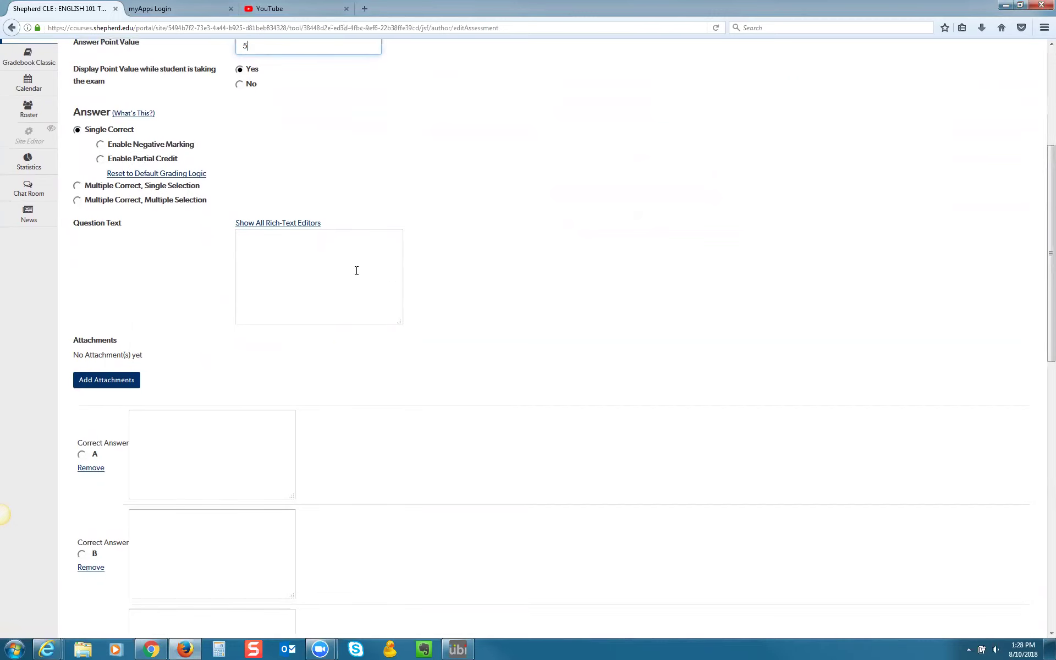
{"action": "left_click", "coordinate": [314, 245]}
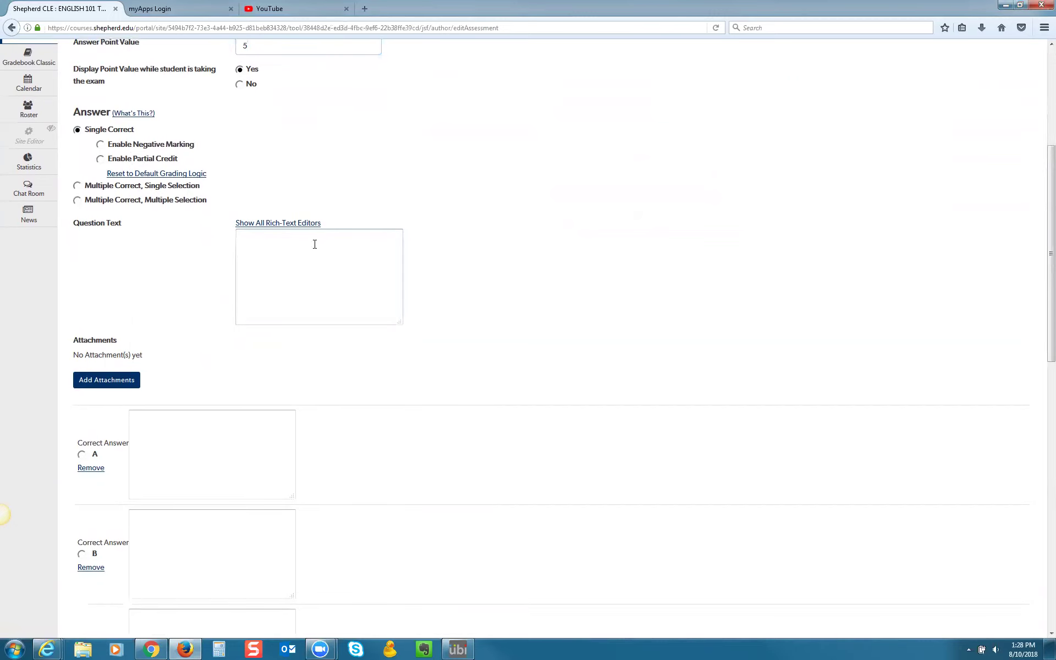
{"action": "type", "text": "Which state is Shepherd University?"}
Enter "West Virginia" as answer A and "Iowa" as answer B.
{"action": "scroll", "coordinate": [471, 319], "scroll_direction": "down", "scroll_amount": 1}
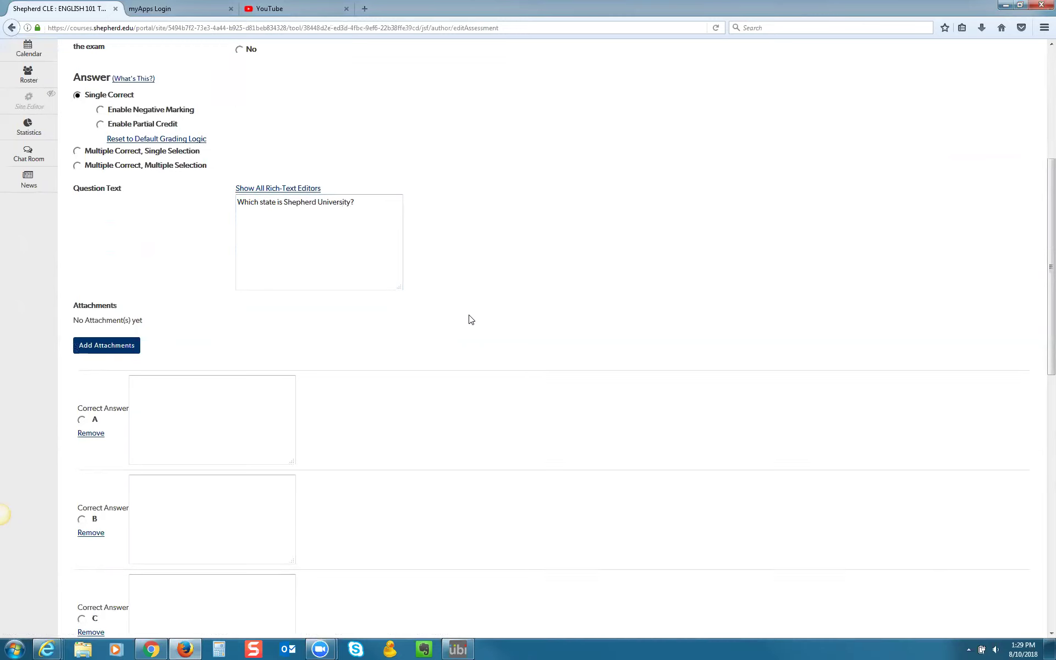
{"action": "scroll", "coordinate": [471, 319], "scroll_direction": "down", "scroll_amount": 6}
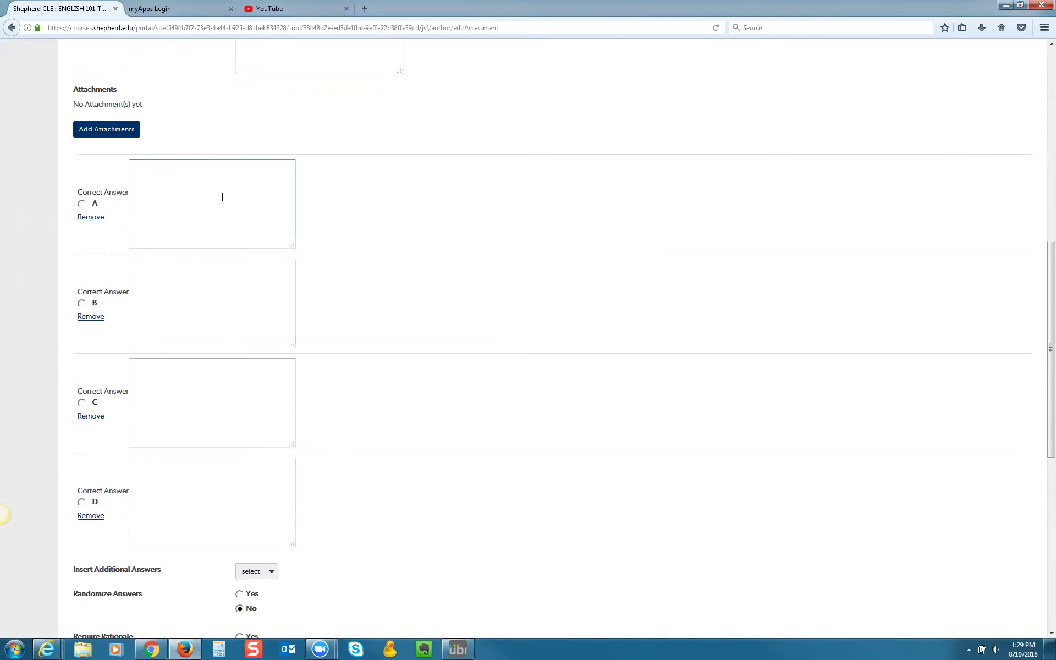
{"action": "type", "text": "West Bi"}
{"action": "key", "text": "BackSpace"}
{"action": "key", "text": "BackSpace"}
{"action": "type", "text": "Virginia"}
{"action": "left_click", "coordinate": [206, 275]}
{"action": "type", "text": "Iow"}
{"action": "key", "text": "BackSpace"}
{"action": "key", "text": "BackSpace"}
{"action": "type", "text": "owa"}
Enter "Idaho" as answer C and "Montana" as answer D.
{"action": "left_click", "coordinate": [192, 369]}
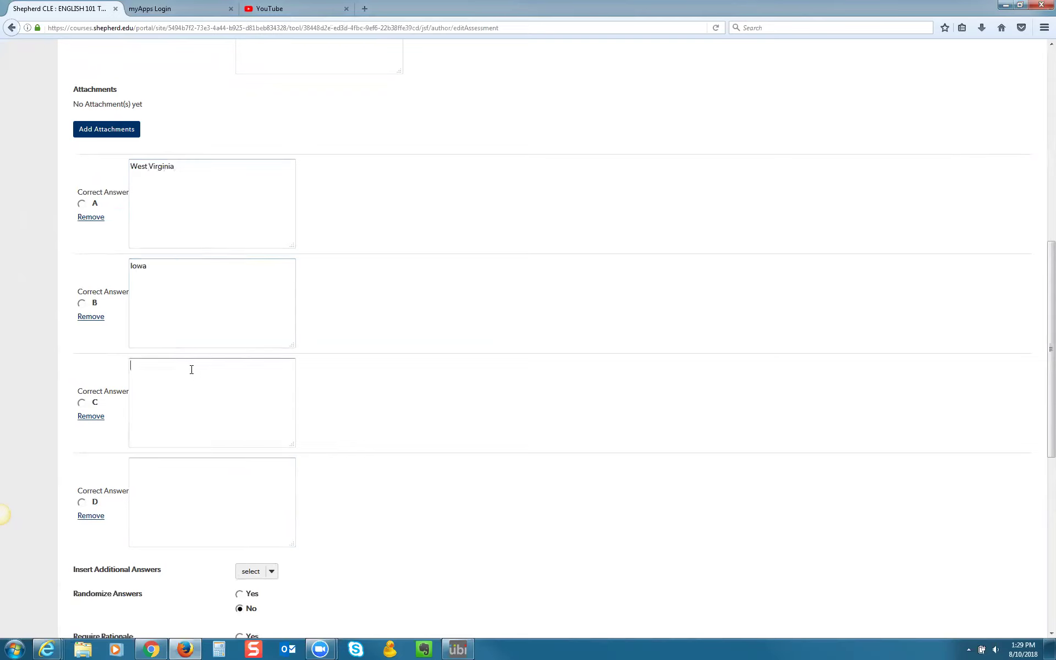
{"action": "type", "text": "Idaho"}
{"action": "left_click", "coordinate": [188, 462]}
{"action": "type", "text": "Montana"}
Mark answer A as the correct one and save the question.
{"action": "left_click", "coordinate": [82, 204]}
{"action": "scroll", "coordinate": [335, 311], "scroll_direction": "down", "scroll_amount": 5}
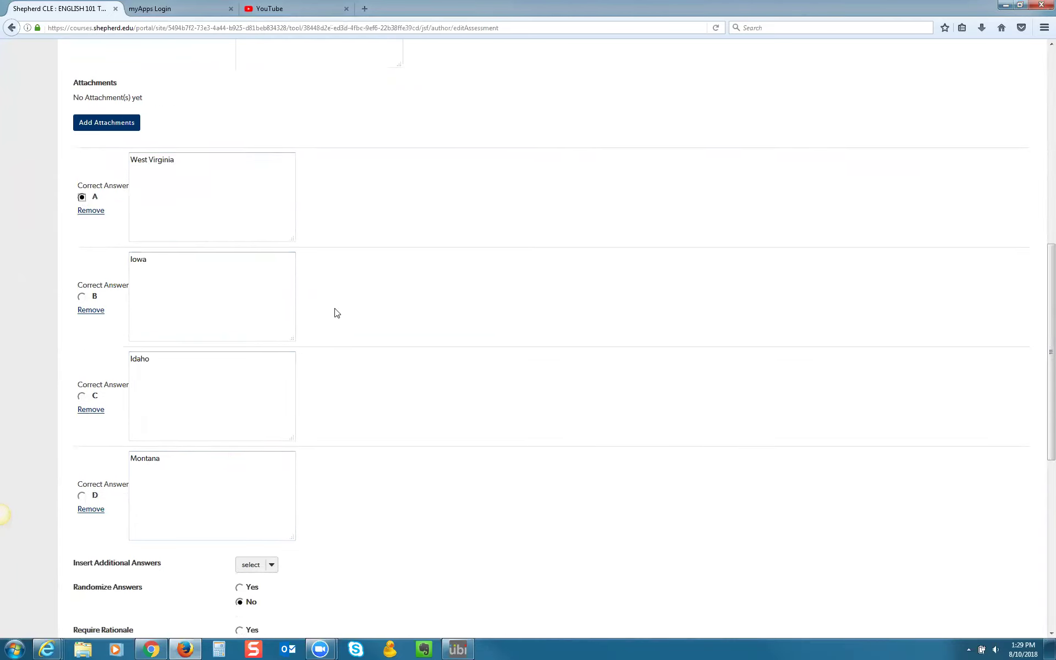
{"action": "scroll", "coordinate": [433, 336], "scroll_direction": "down", "scroll_amount": 2}
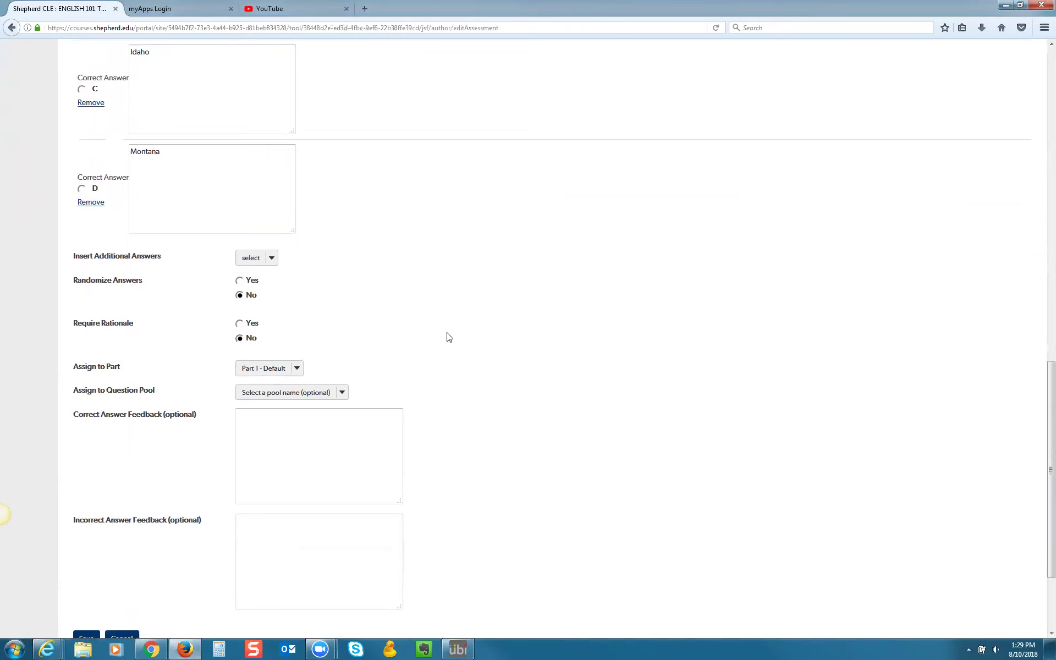
{"action": "scroll", "coordinate": [449, 337], "scroll_direction": "down", "scroll_amount": 2}
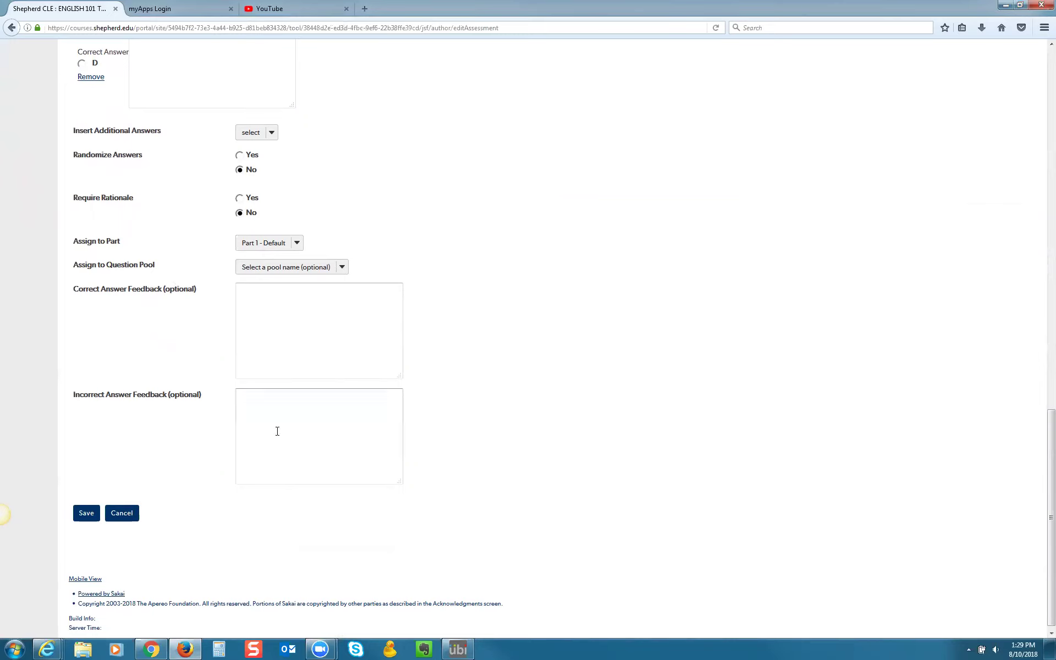
{"action": "left_click", "coordinate": [87, 514]}
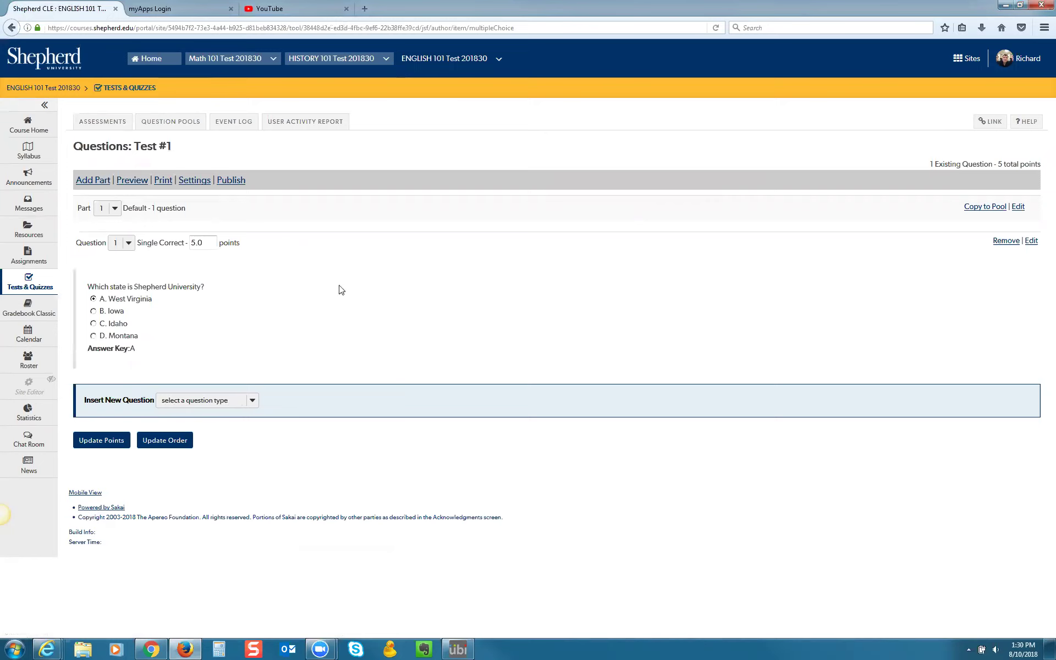
Open the settings of Test #1 and review the general assessment details and the choices for whom it is released to.
{"action": "left_click", "coordinate": [194, 182]}
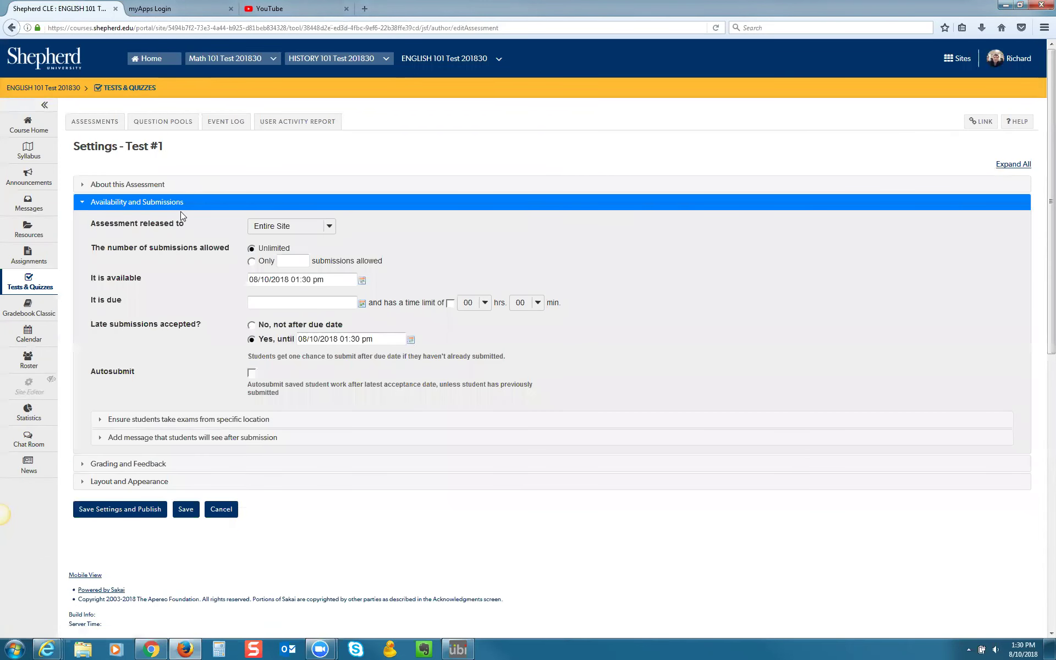
{"action": "left_click", "coordinate": [156, 187]}
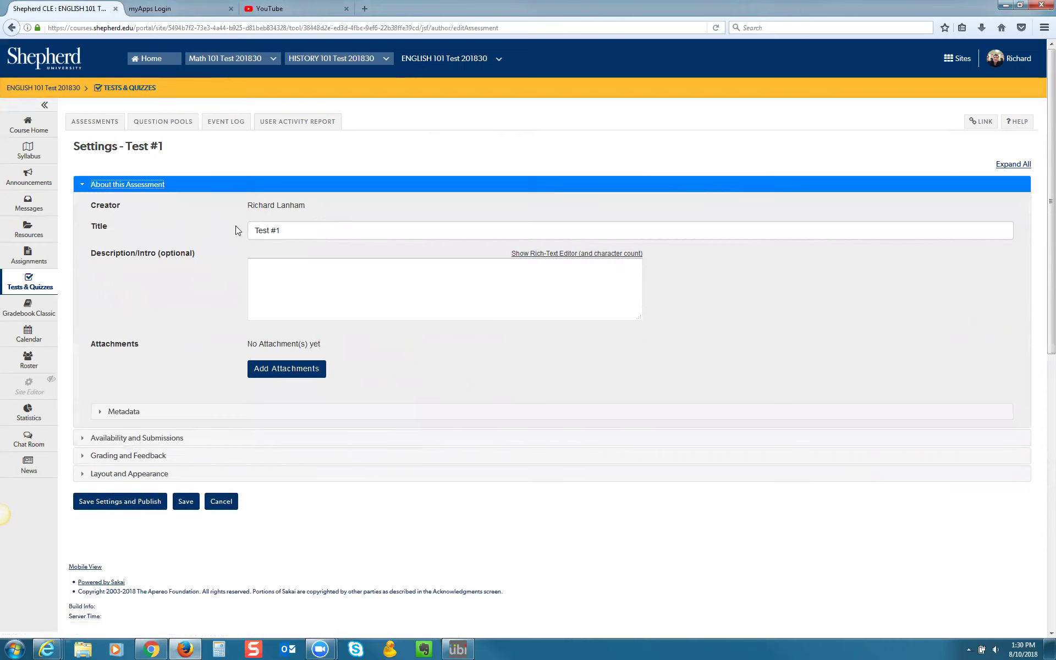
{"action": "left_click", "coordinate": [157, 187]}
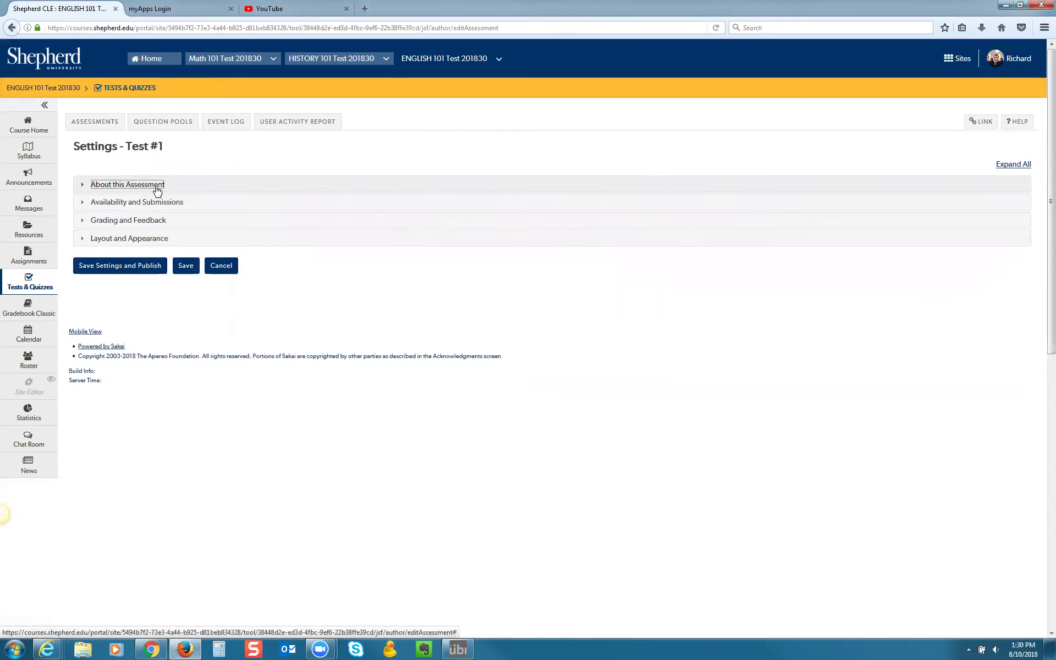
{"action": "left_click", "coordinate": [160, 205]}
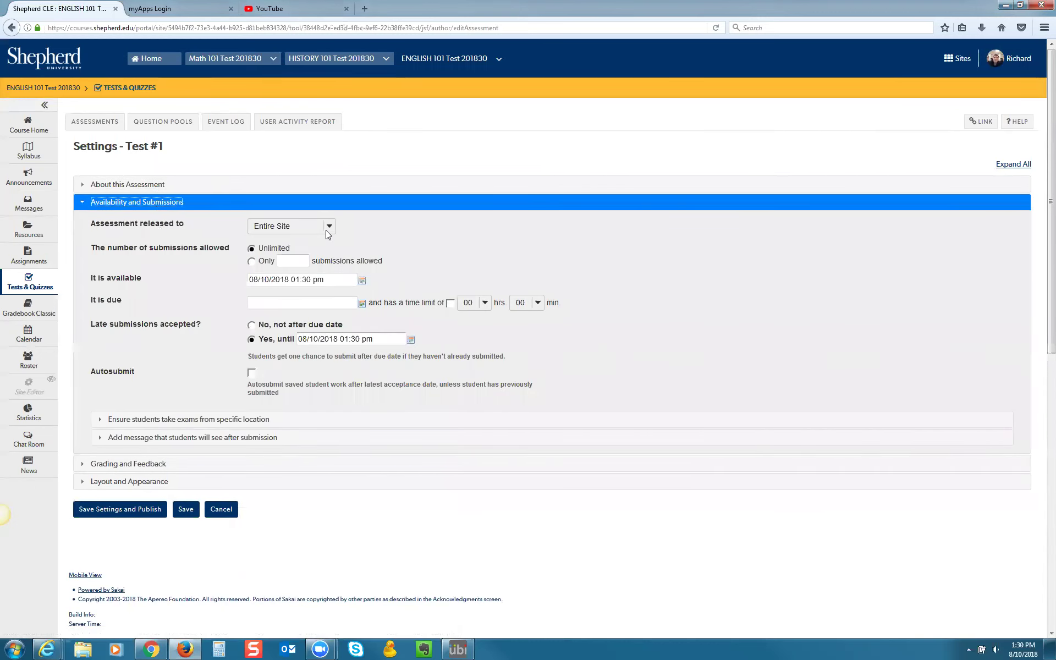
{"action": "left_click", "coordinate": [331, 227]}
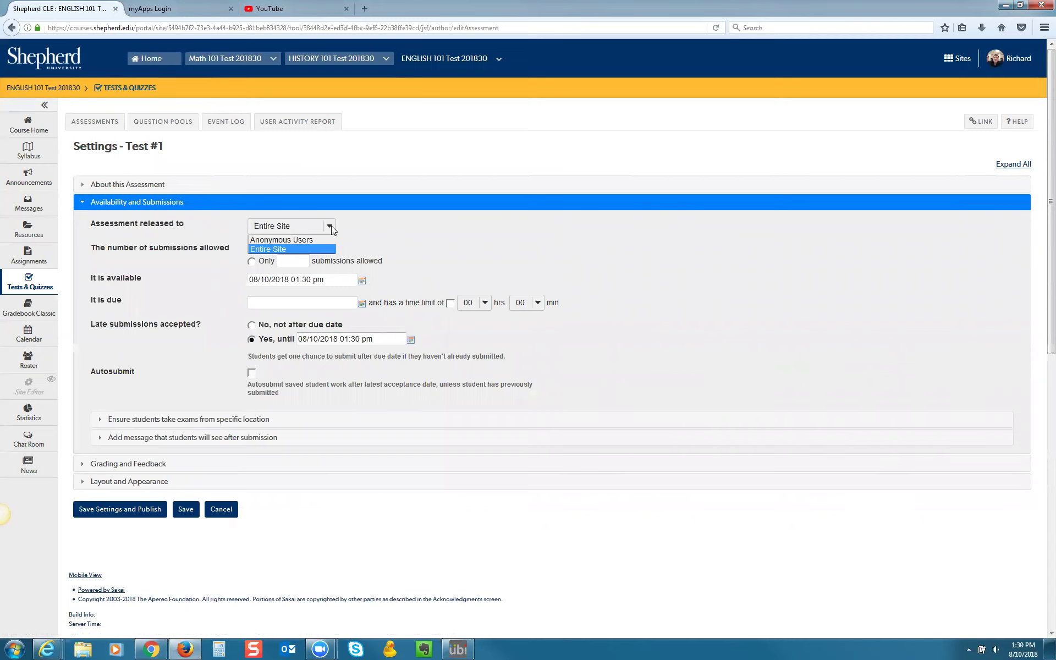
{"action": "left_click", "coordinate": [363, 227]}
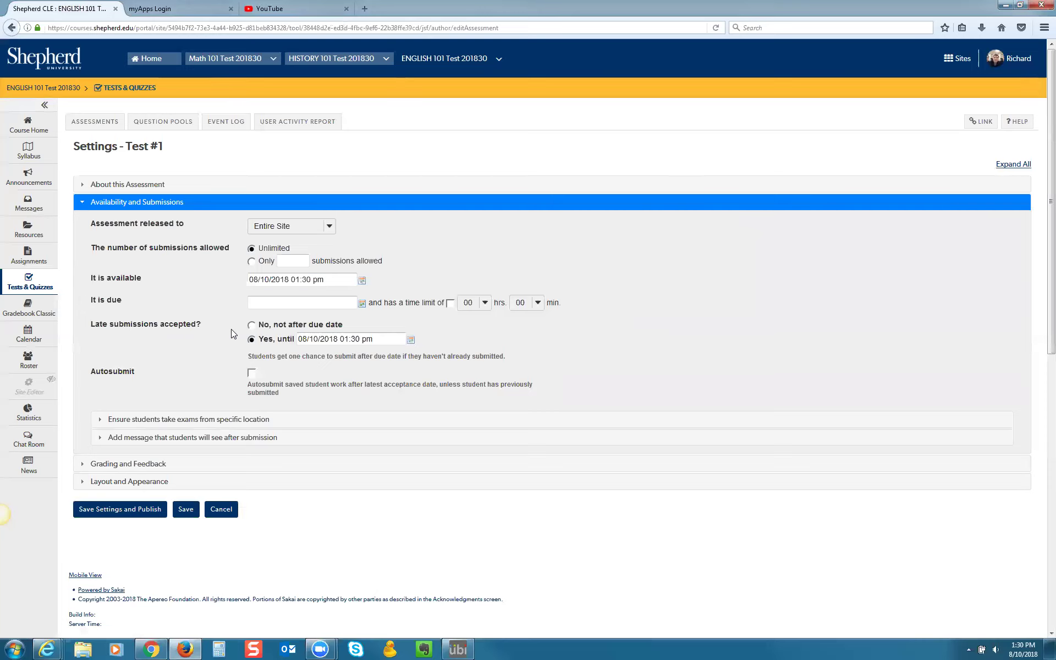
Examine the options for restricting the exam location and for the message students see after submission.
{"action": "scroll", "coordinate": [430, 367], "scroll_direction": "down", "scroll_amount": 3}
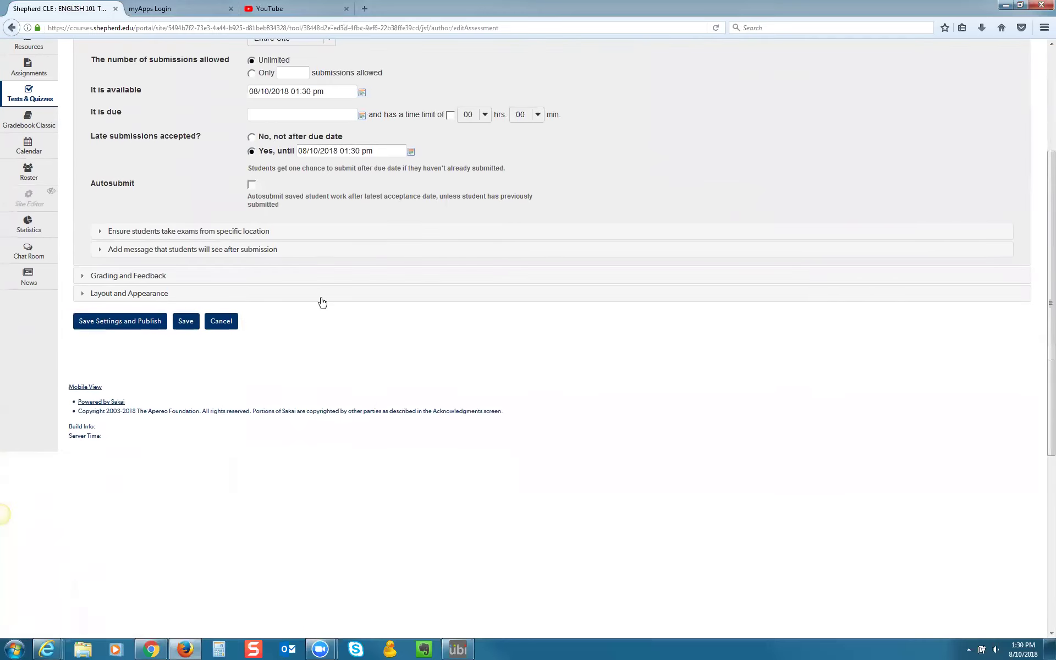
{"action": "left_click", "coordinate": [252, 236]}
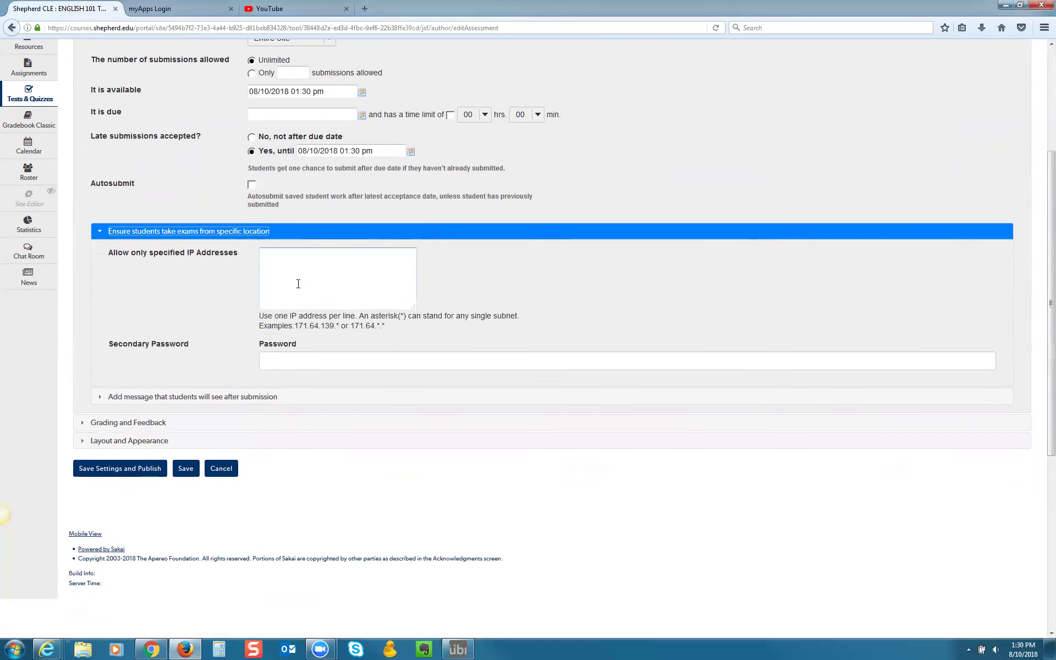
{"action": "left_click", "coordinate": [221, 232]}
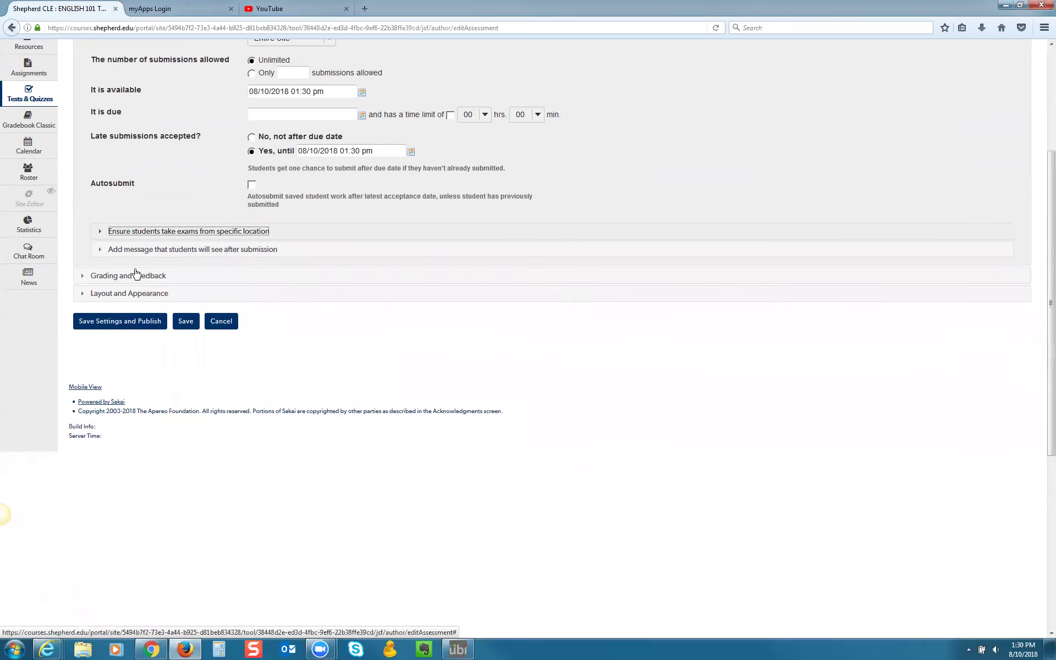
{"action": "left_click", "coordinate": [198, 250]}
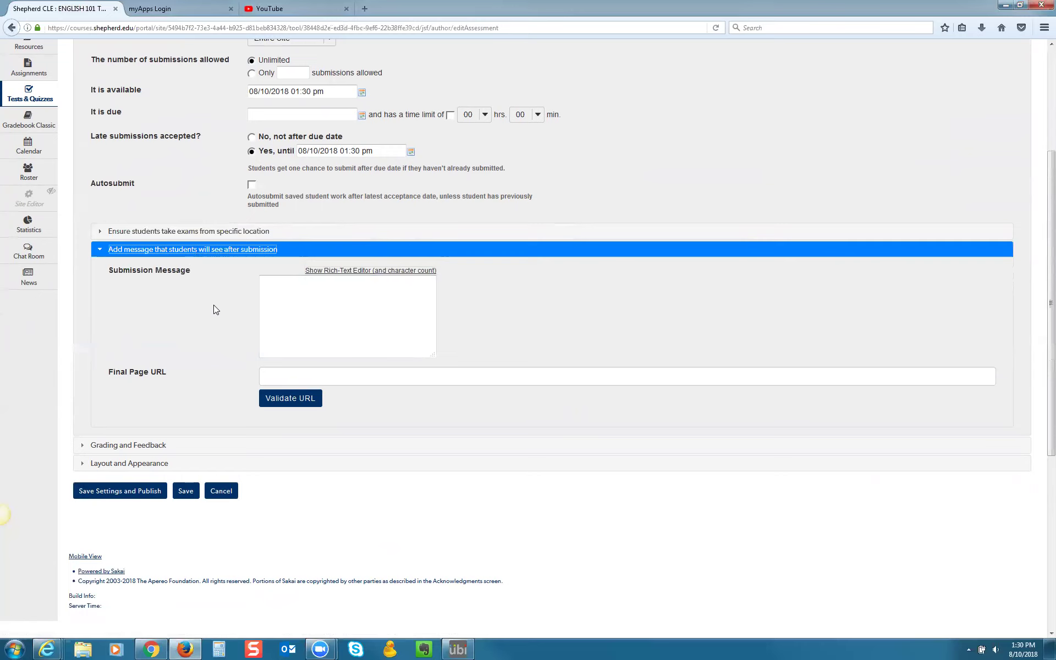
{"action": "left_click", "coordinate": [219, 255]}
Review the Grading and Feedback options and the Layout and Appearance options of Test #1.
{"action": "left_click", "coordinate": [156, 275]}
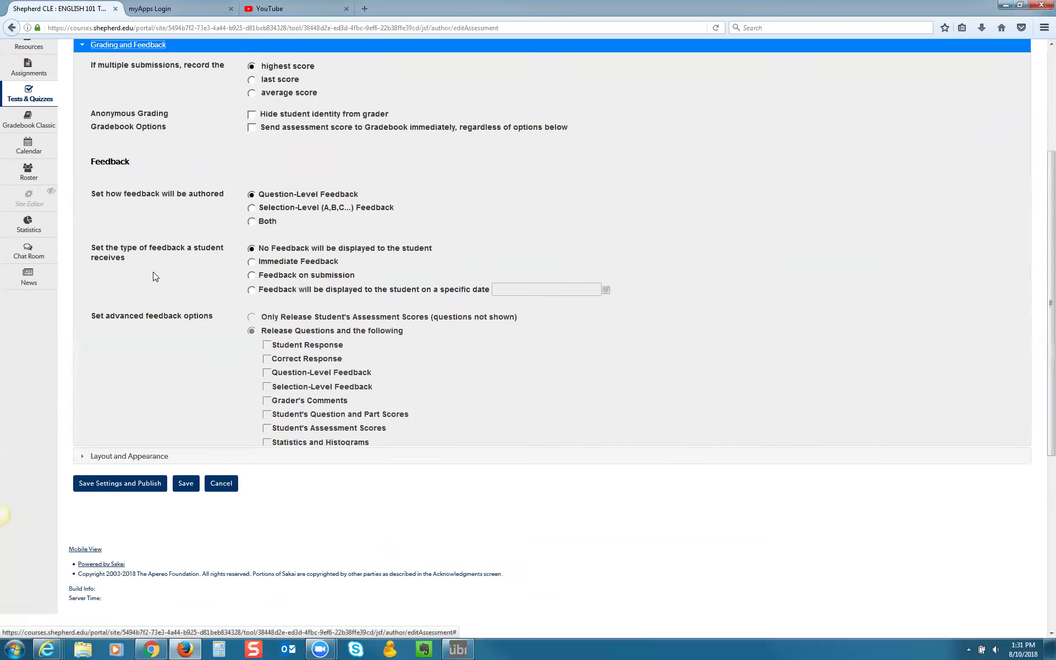
{"action": "scroll", "coordinate": [176, 236], "scroll_direction": "up", "scroll_amount": 2}
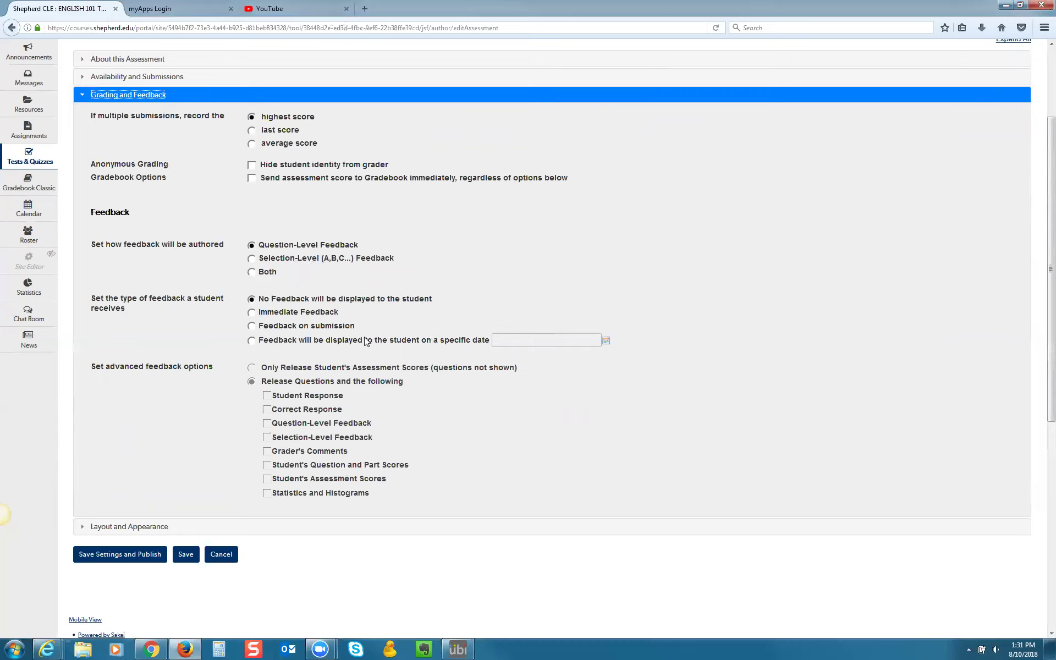
{"action": "left_click", "coordinate": [161, 527]}
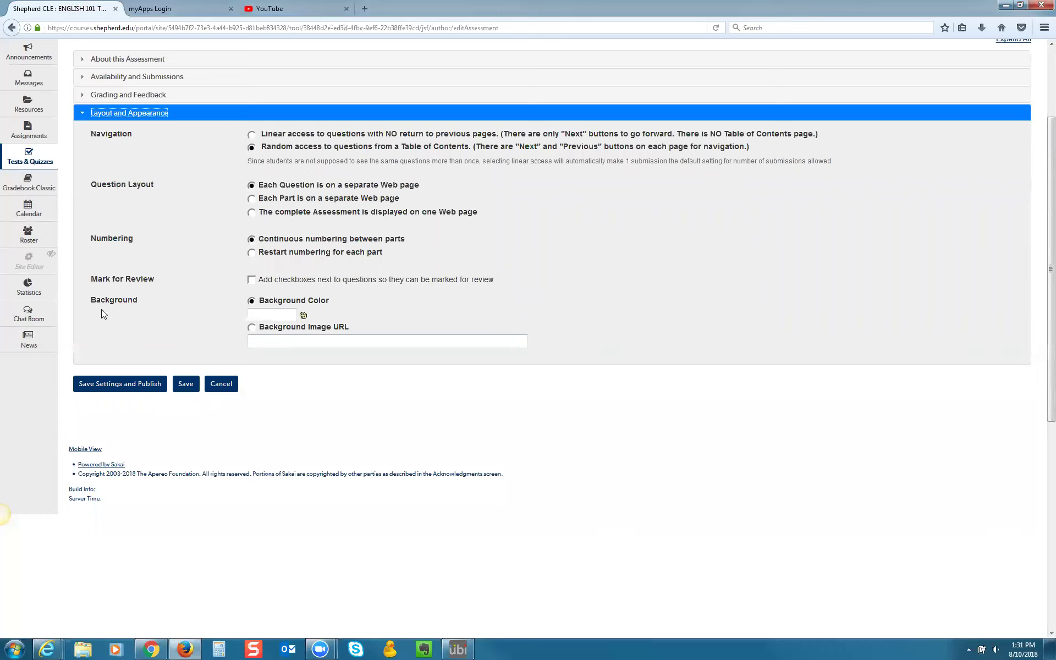
Set the due date to 08/17/2018 12:00 am and try to save the settings for publishing.
{"action": "left_click", "coordinate": [116, 387]}
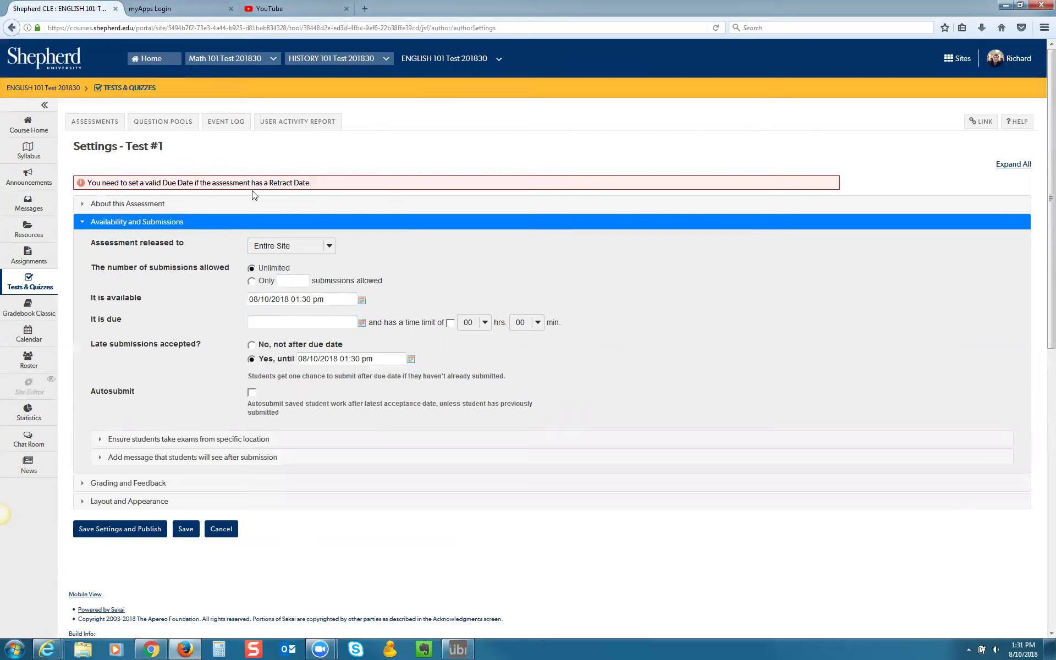
{"action": "left_click", "coordinate": [361, 323]}
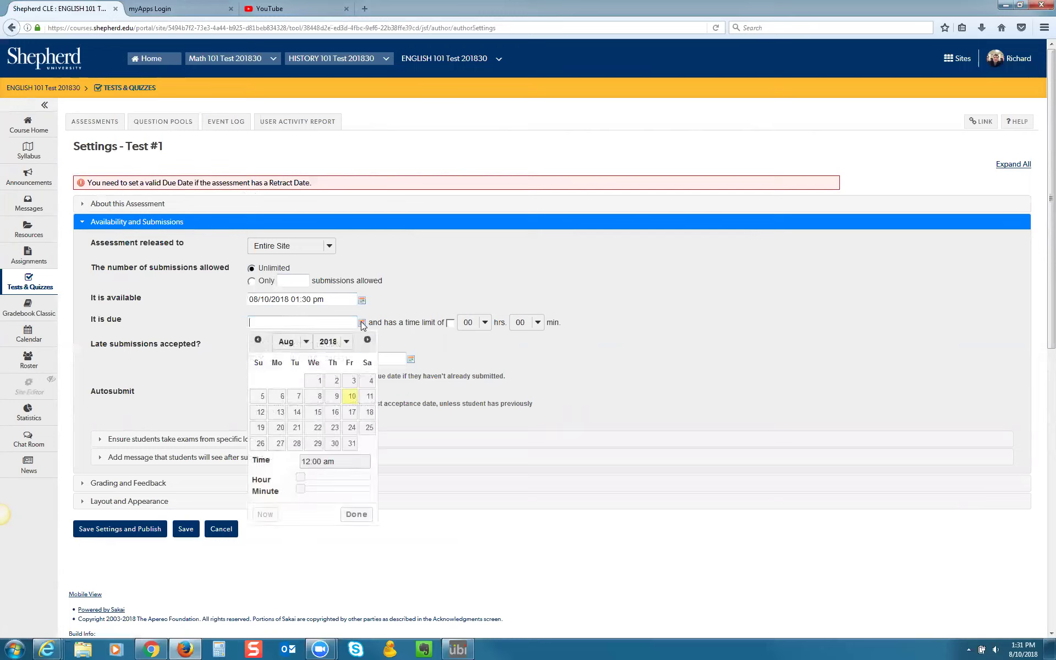
{"action": "left_click", "coordinate": [352, 413]}
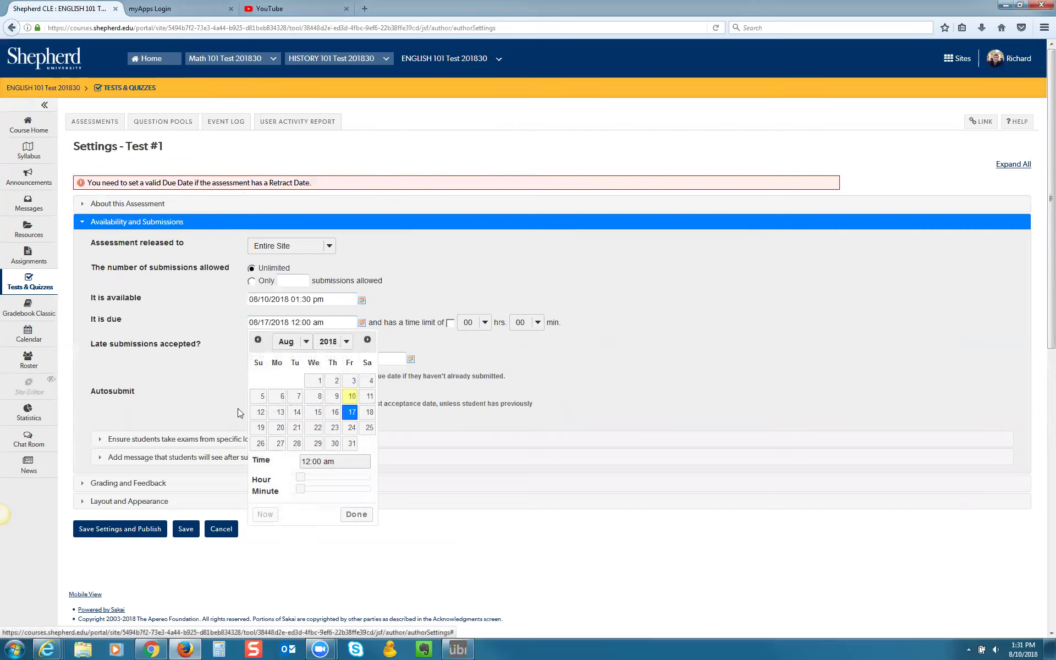
{"action": "left_click", "coordinate": [138, 532]}
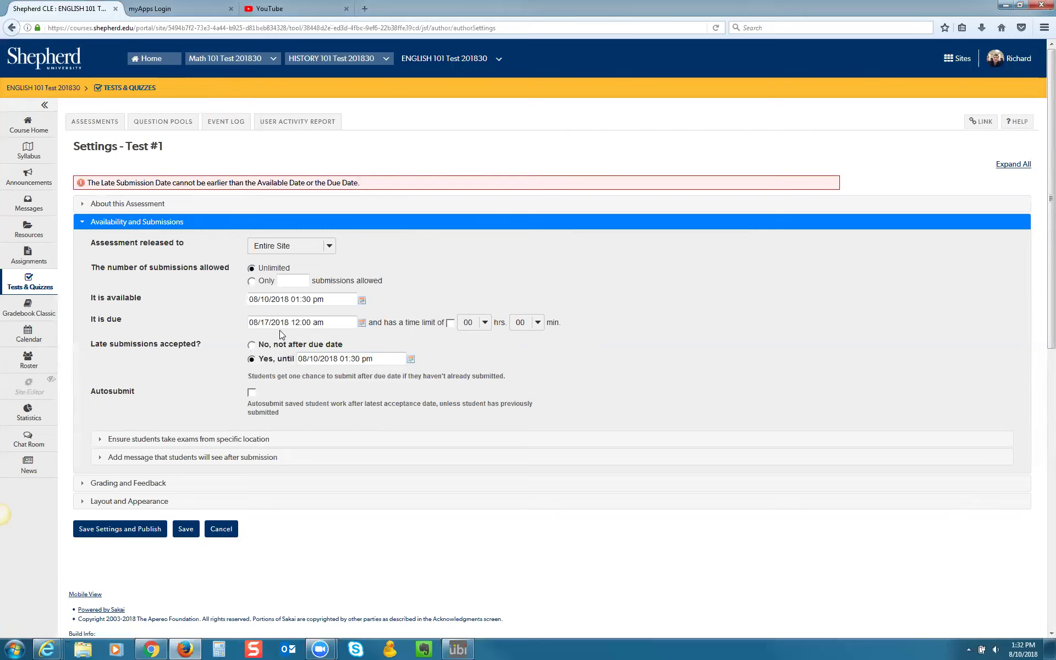
Disallow late submissions after the due date, save the settings and publish Test #1 without notification.
{"action": "left_click", "coordinate": [252, 346]}
{"action": "left_click", "coordinate": [120, 529]}
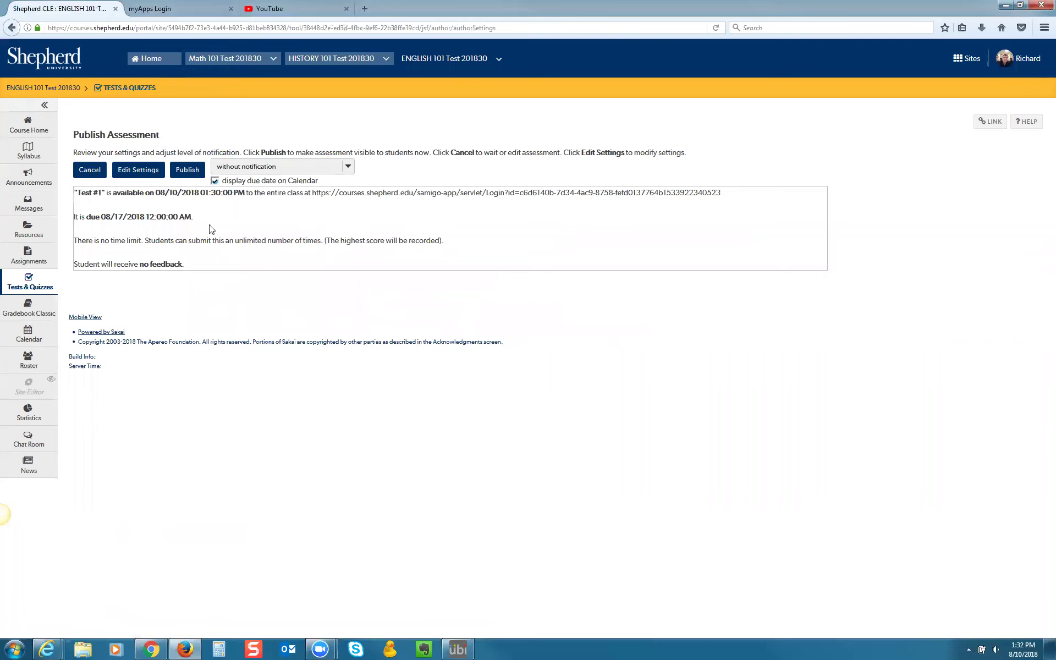
{"action": "left_click", "coordinate": [187, 170]}
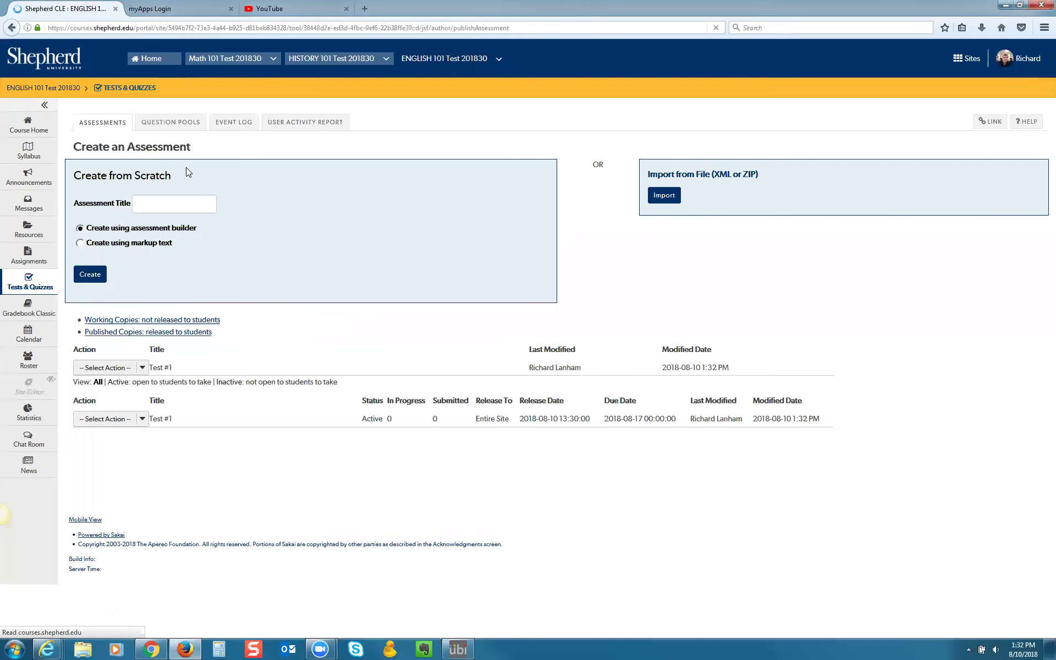